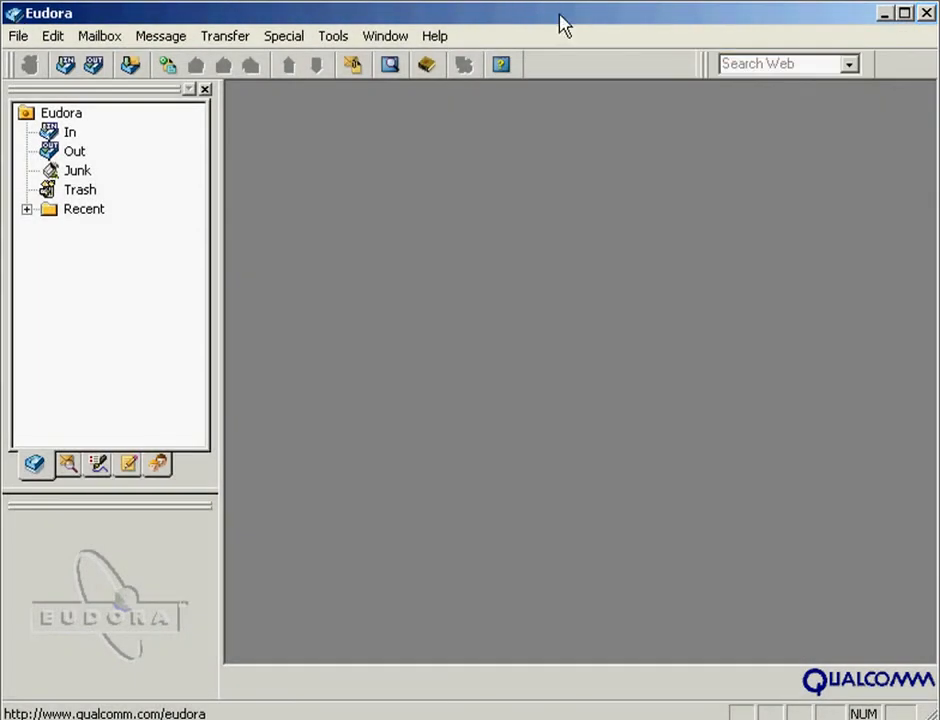
Step: Close Eudora and copy esoteric.epi from its extrastuff folder into C:\Program Files\Qualcomm\Eudora
click(926, 14)
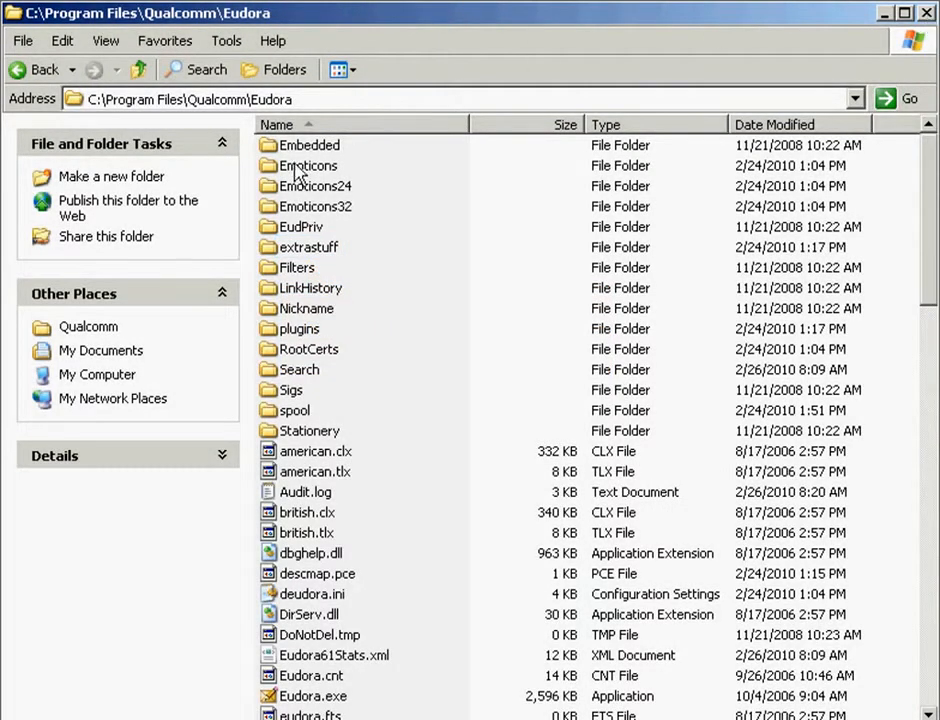
double_click(270, 248)
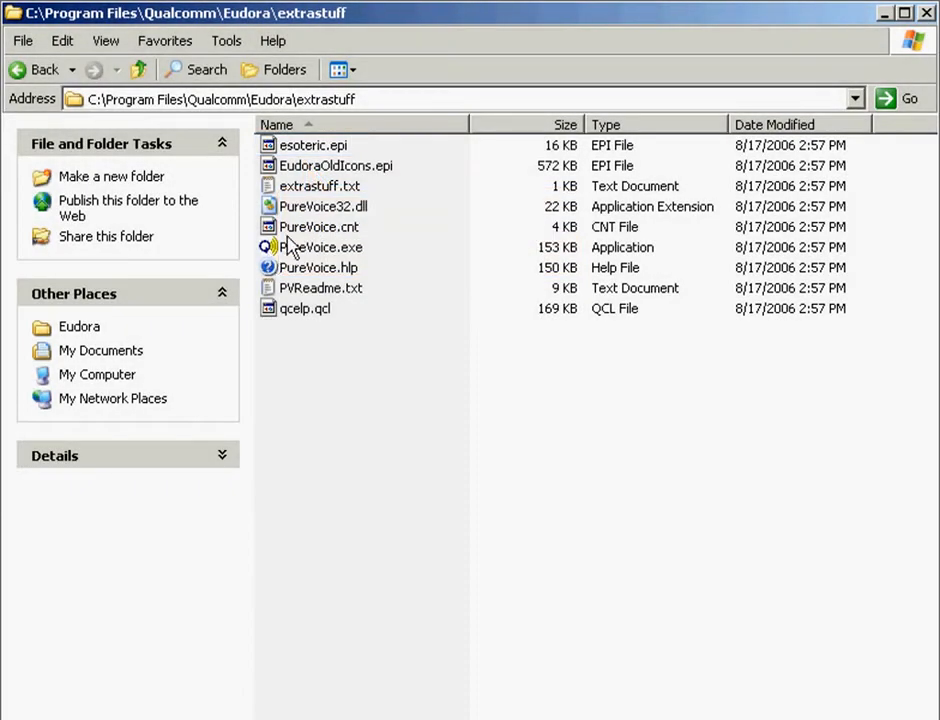
right_click(302, 150)
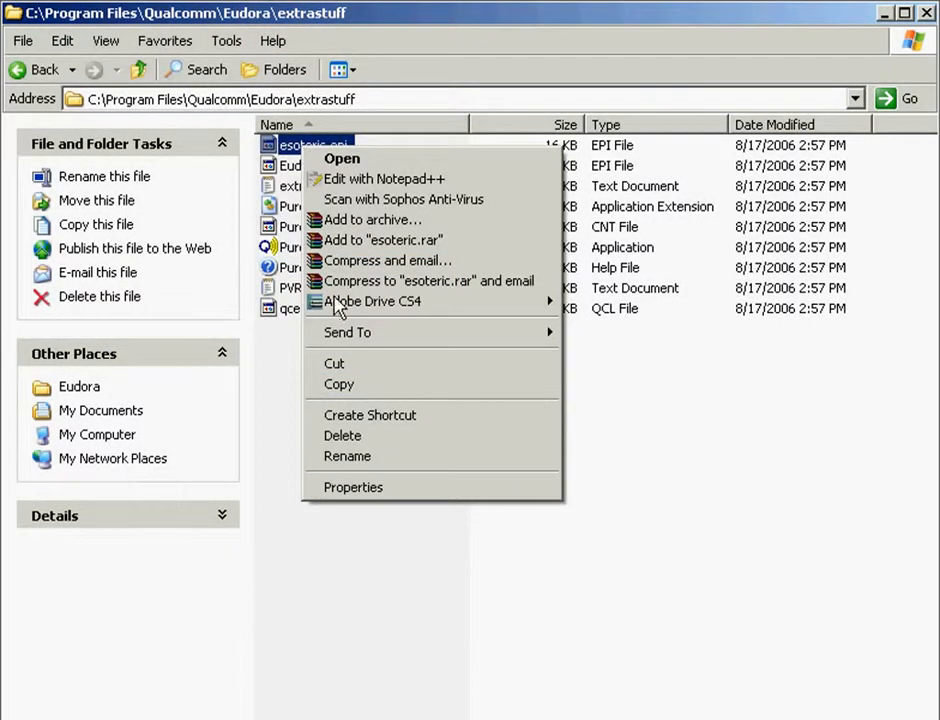
click(338, 386)
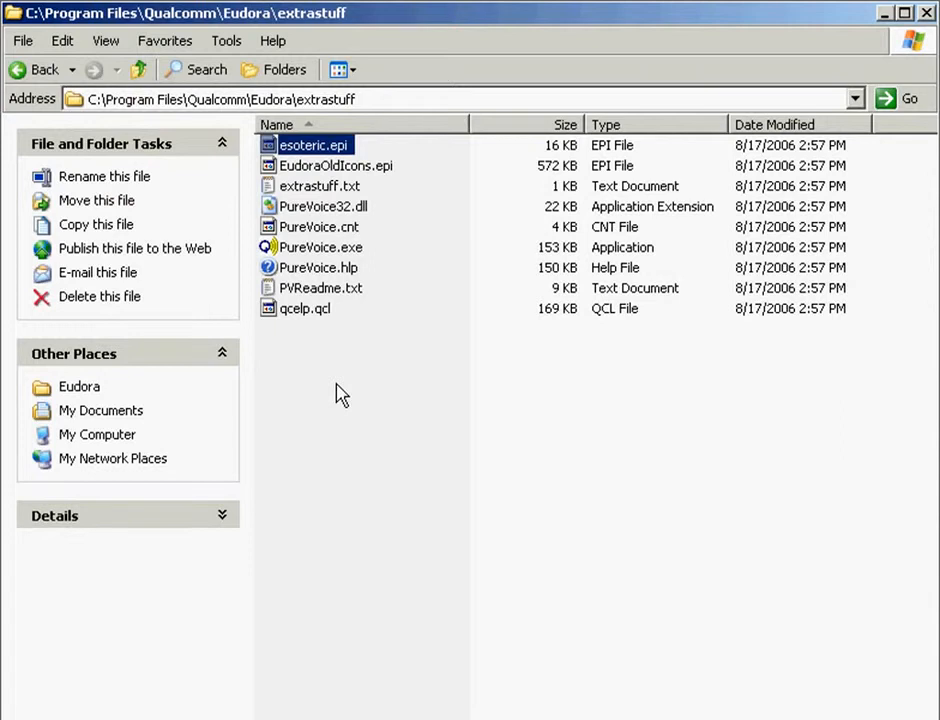
click(139, 70)
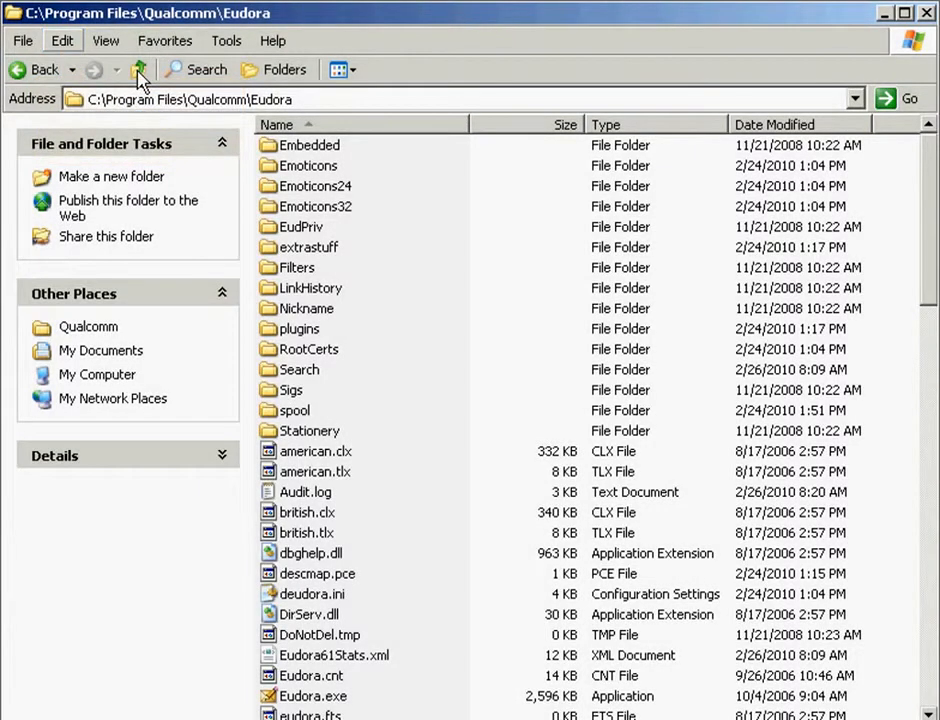
click(63, 43)
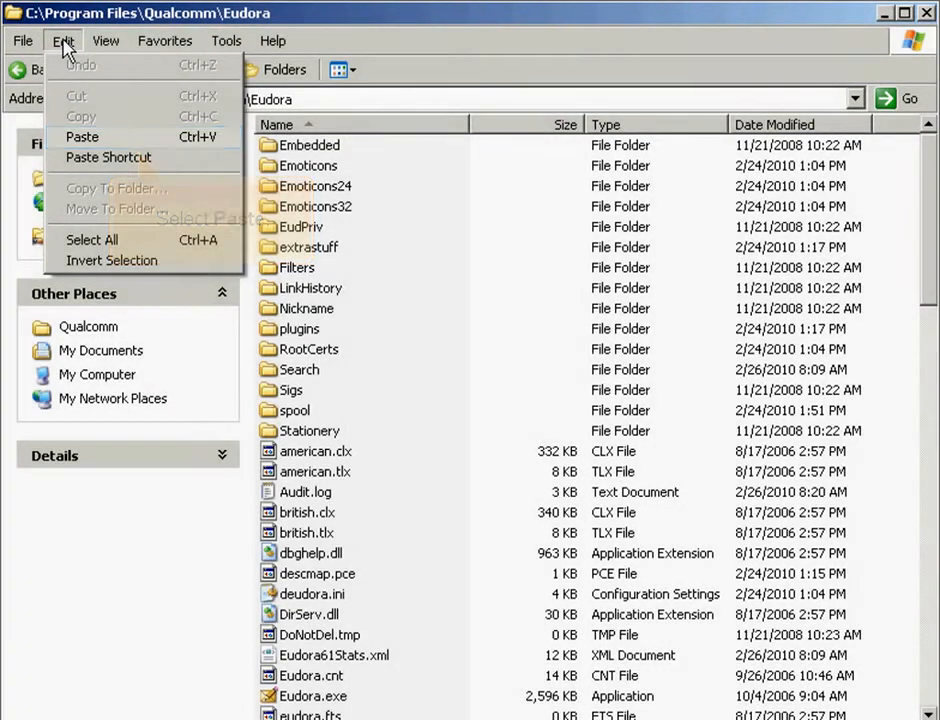
click(80, 137)
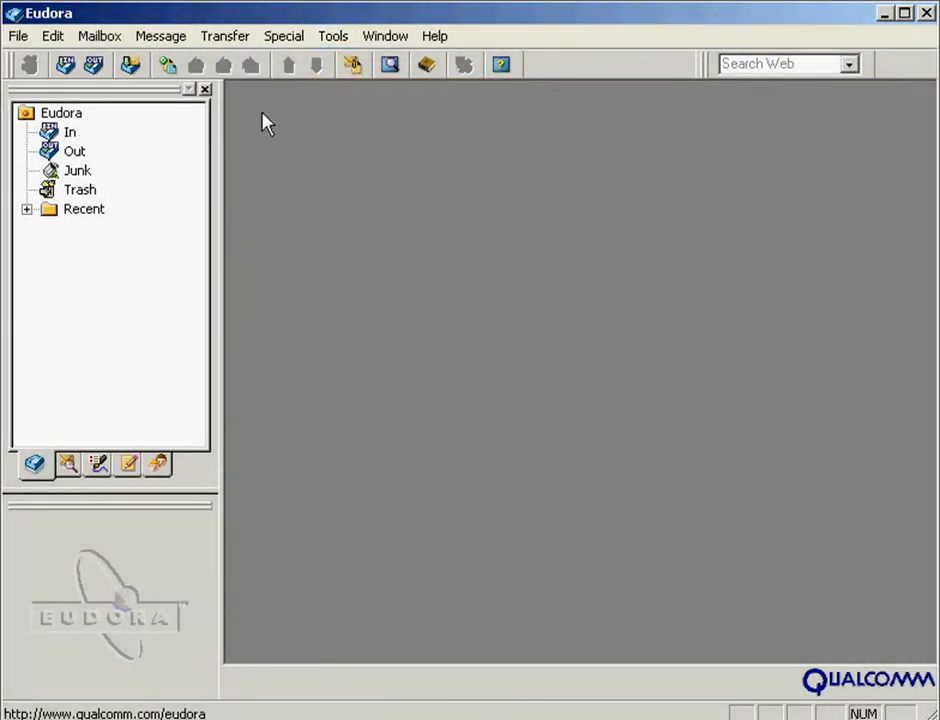
Step: Open Eudora's options and enter the account holder's real name and email address in the Getting Started settings
click(331, 38)
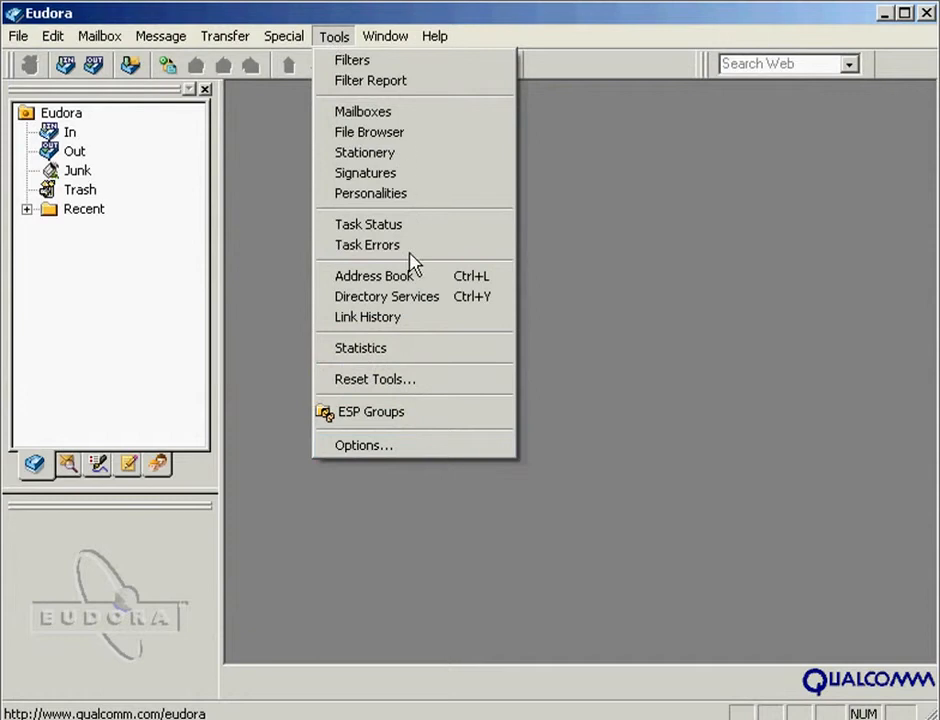
click(419, 455)
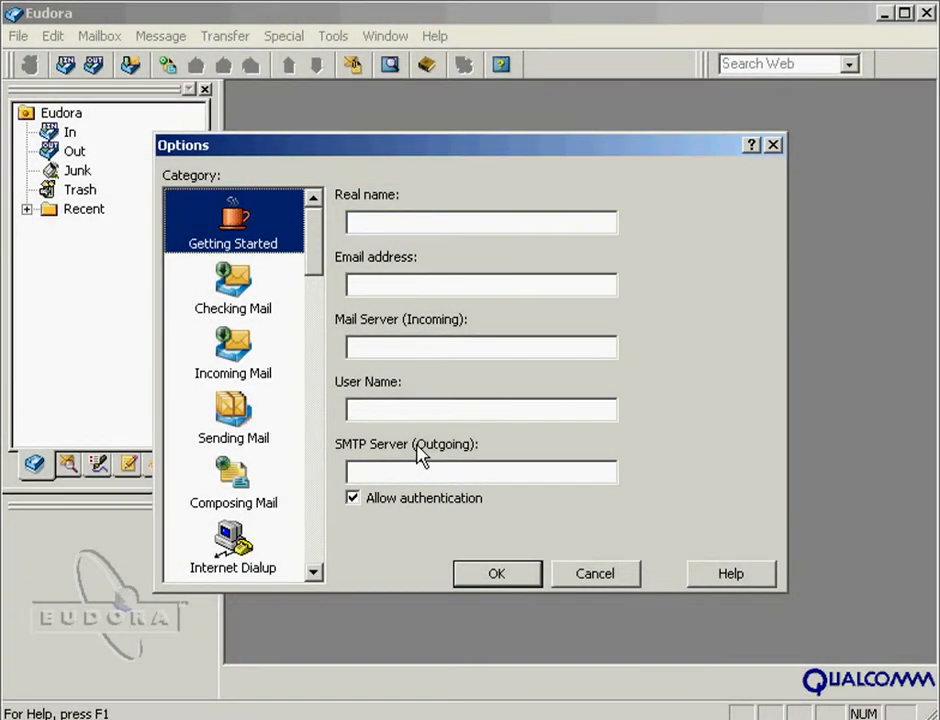
click(353, 223)
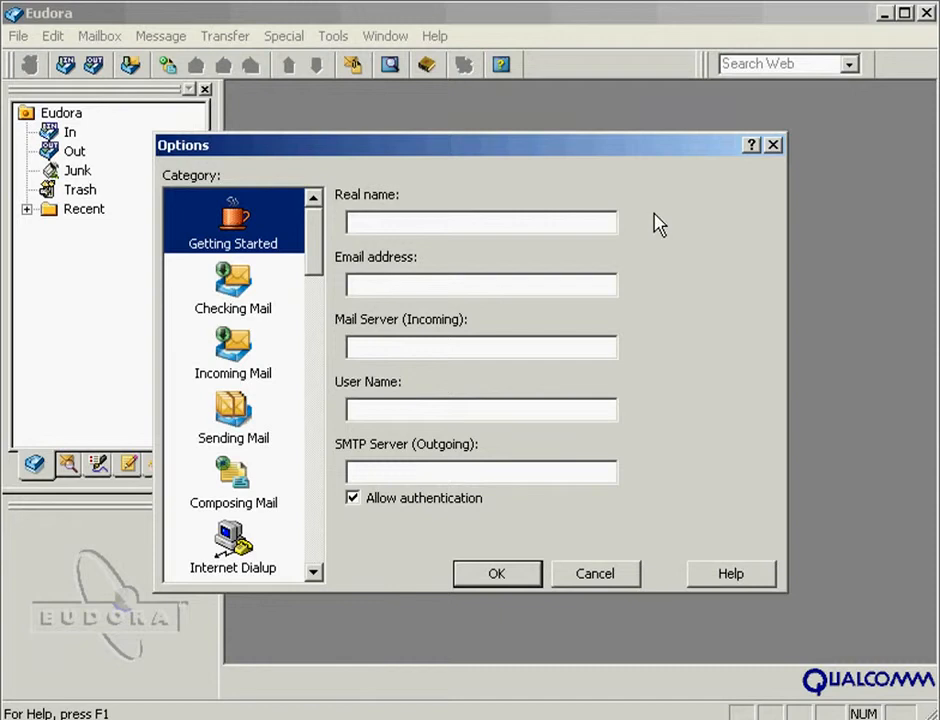
text(Demo User)
key(Tab)
text(demo@dem)
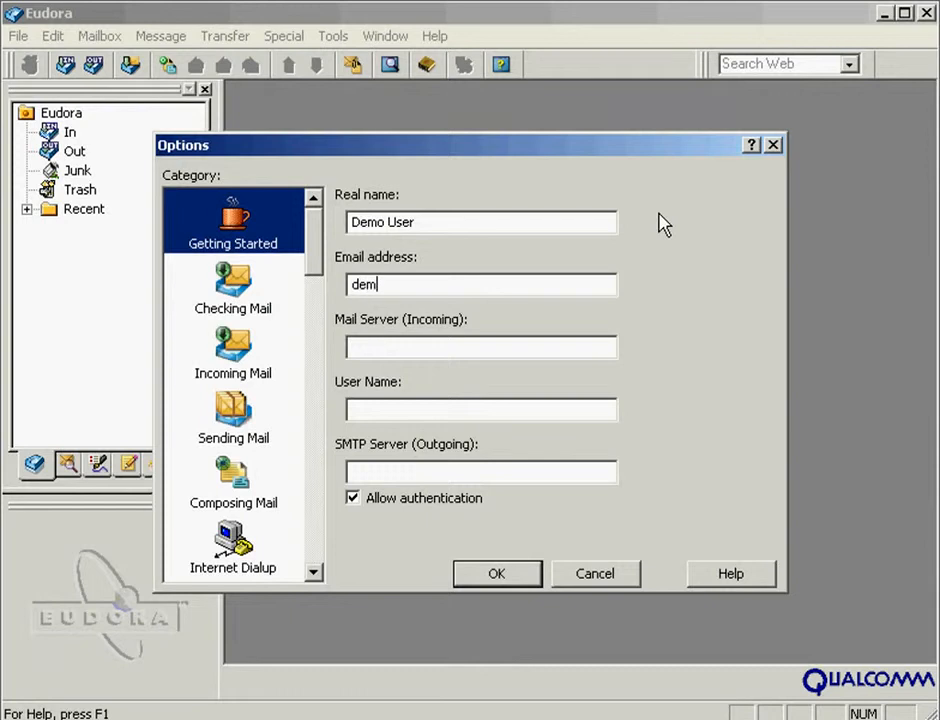
text(o-domain.net)
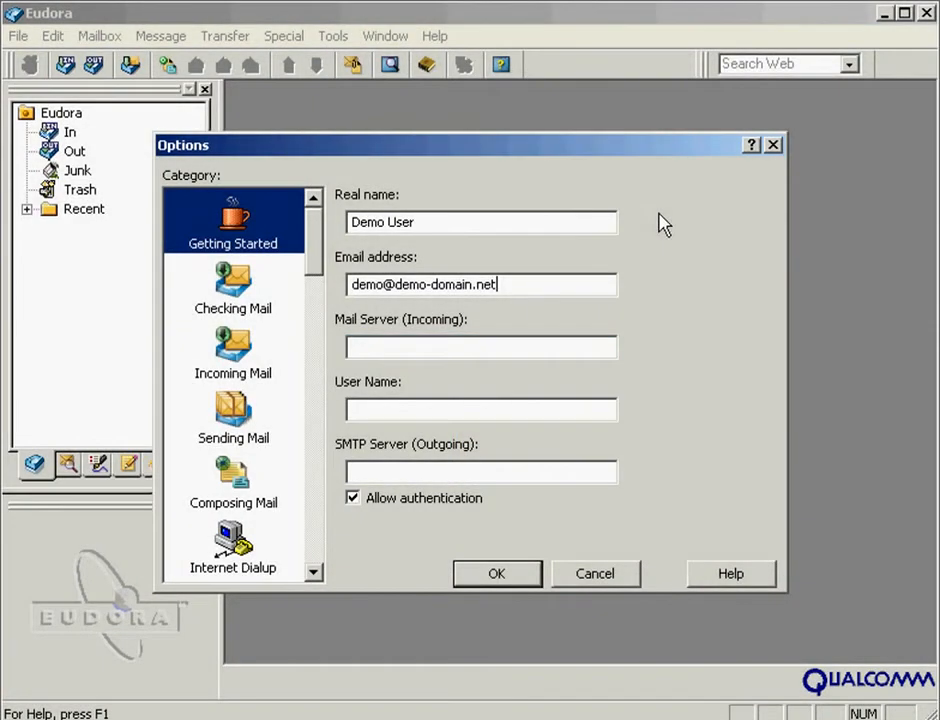
Step: Set the incoming mail server to mail.demo-domain.net
click(353, 349)
text(mail.)
text(demo-domain.n)
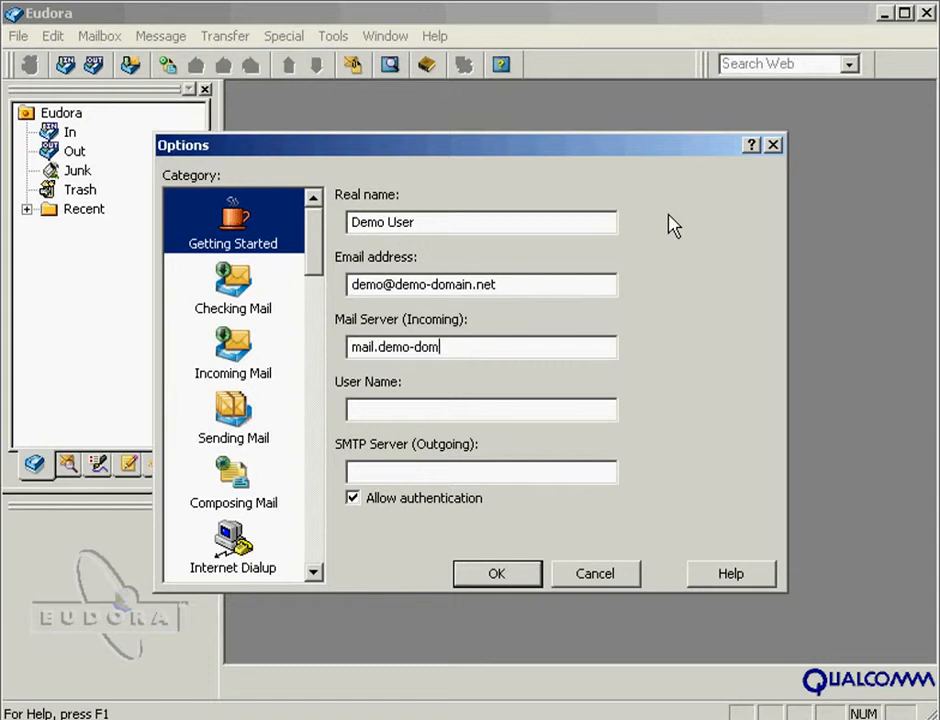
text(et)
key(Tab)
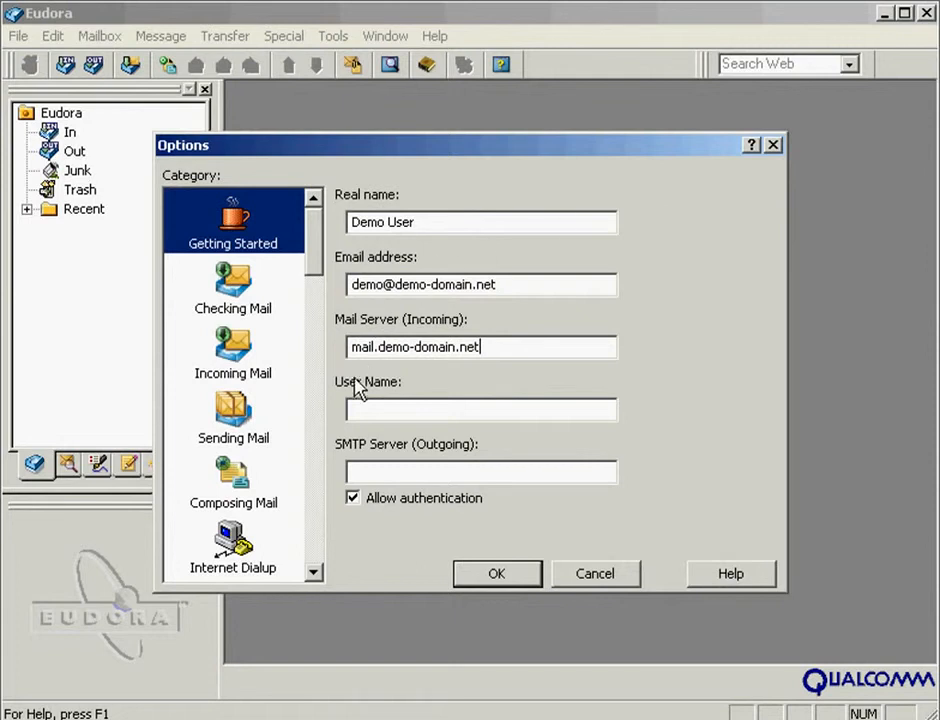
Step: Enter the full email address as the user name and set the outgoing SMTP server to mail.demo-domain.net
click(352, 410)
text(demo@demo-domai)
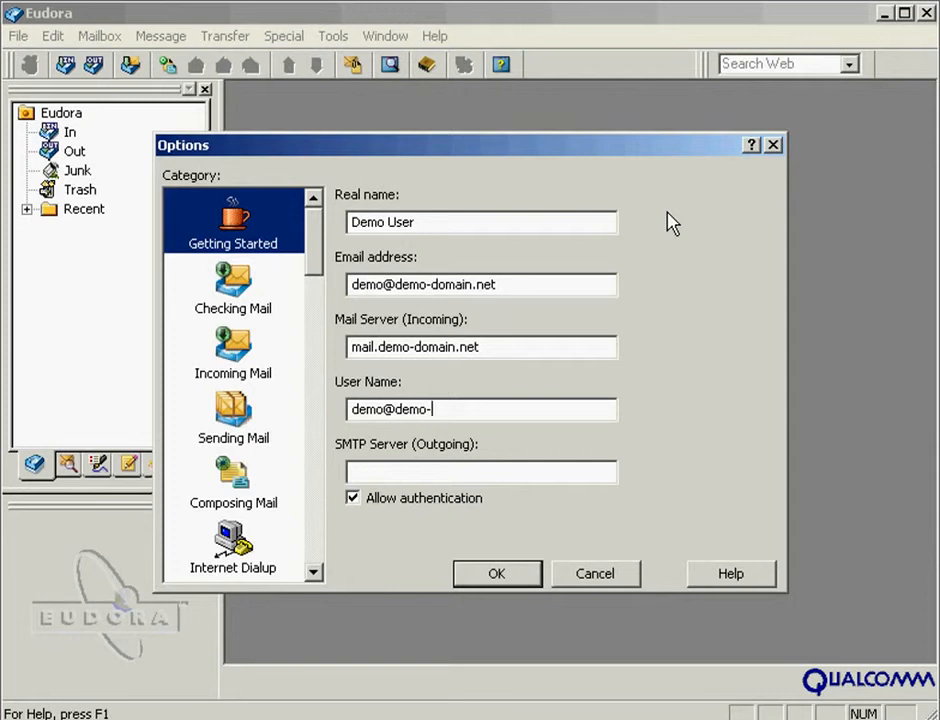
text(n.net)
key(Tab)
text(mail.dem)
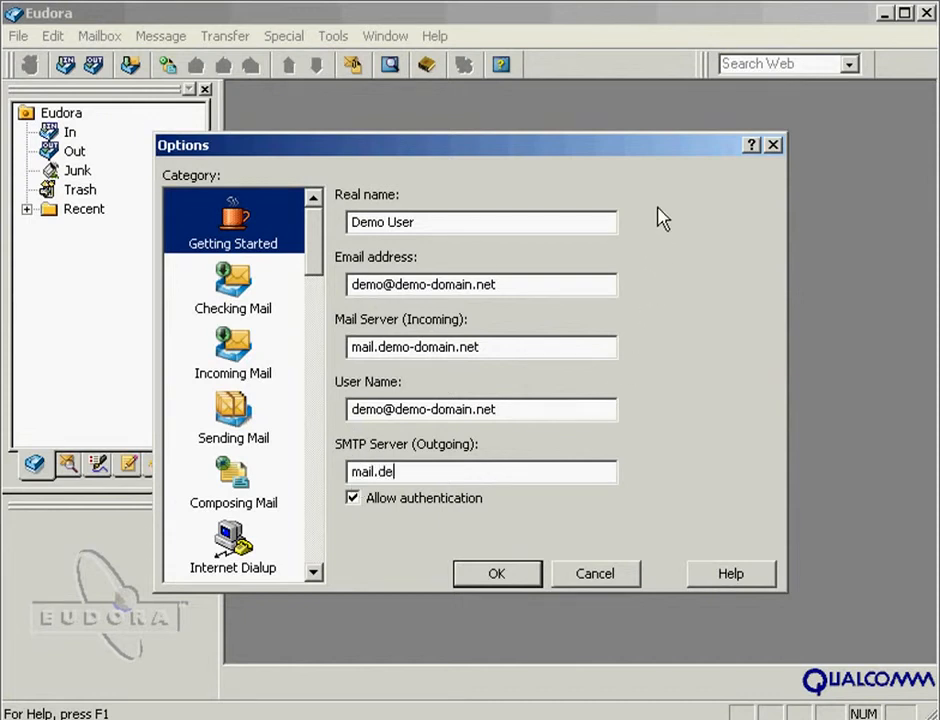
text(o-domain.net)
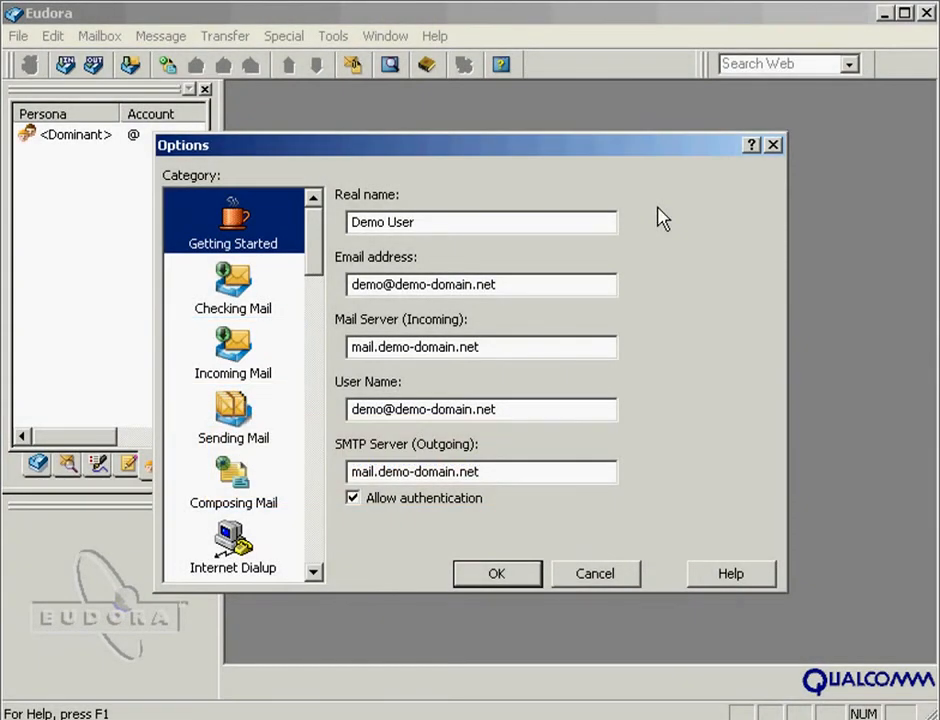
Step: Check the incoming mail settings, set the SMTP port to 26 in the Ports settings and save the options
click(233, 352)
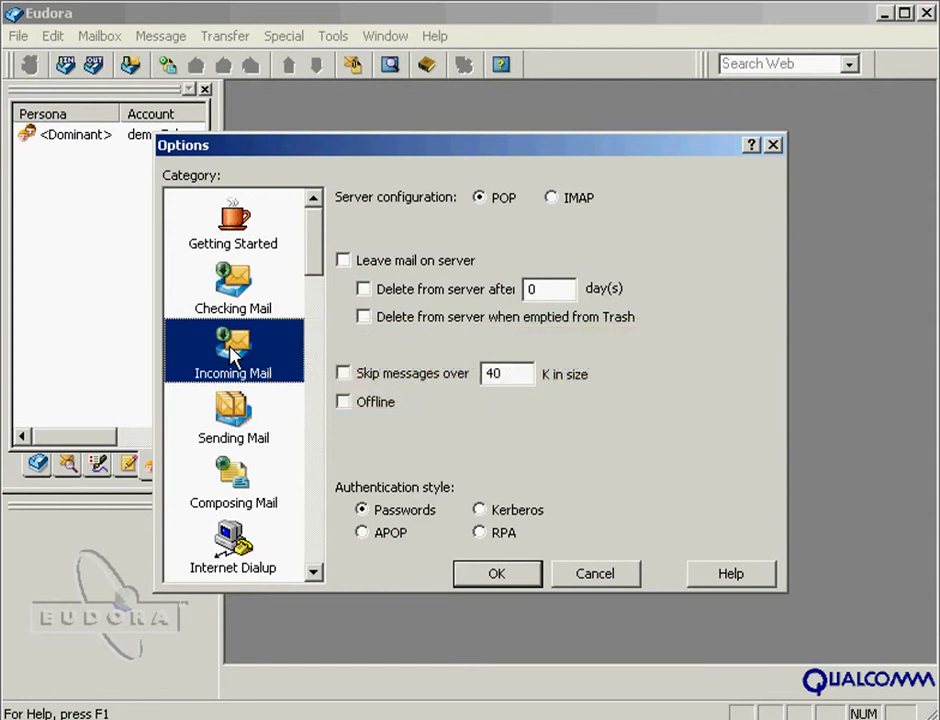
click(318, 437)
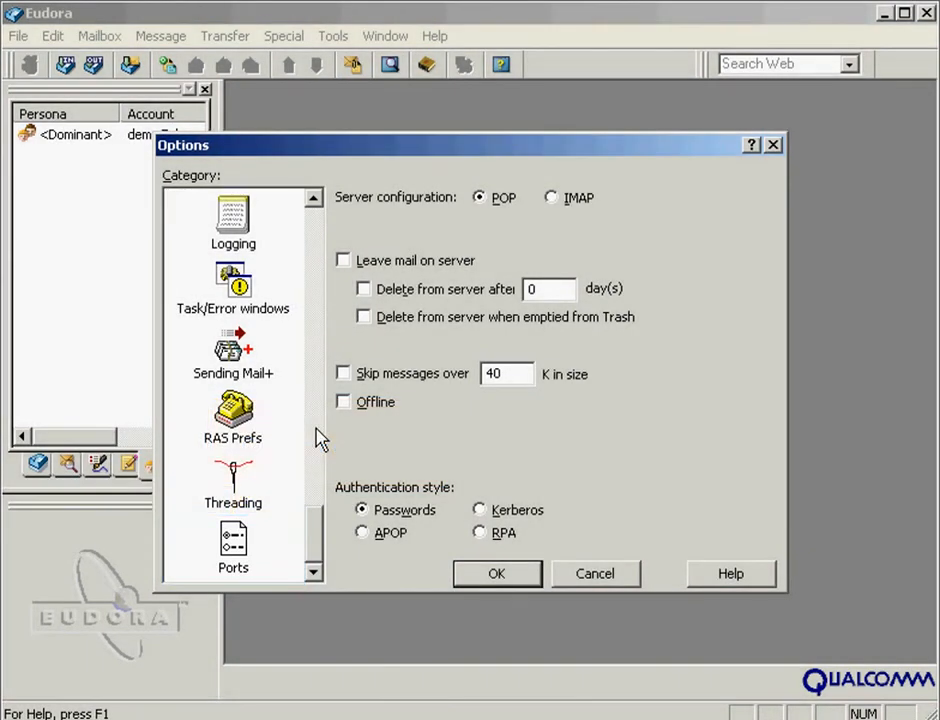
click(233, 550)
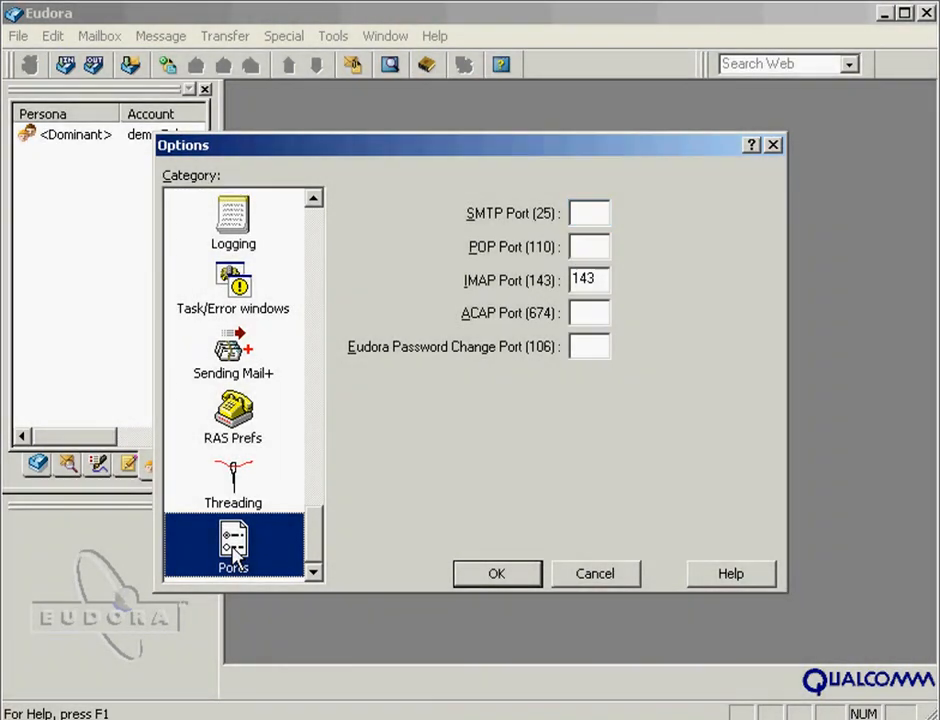
click(573, 214)
text(26)
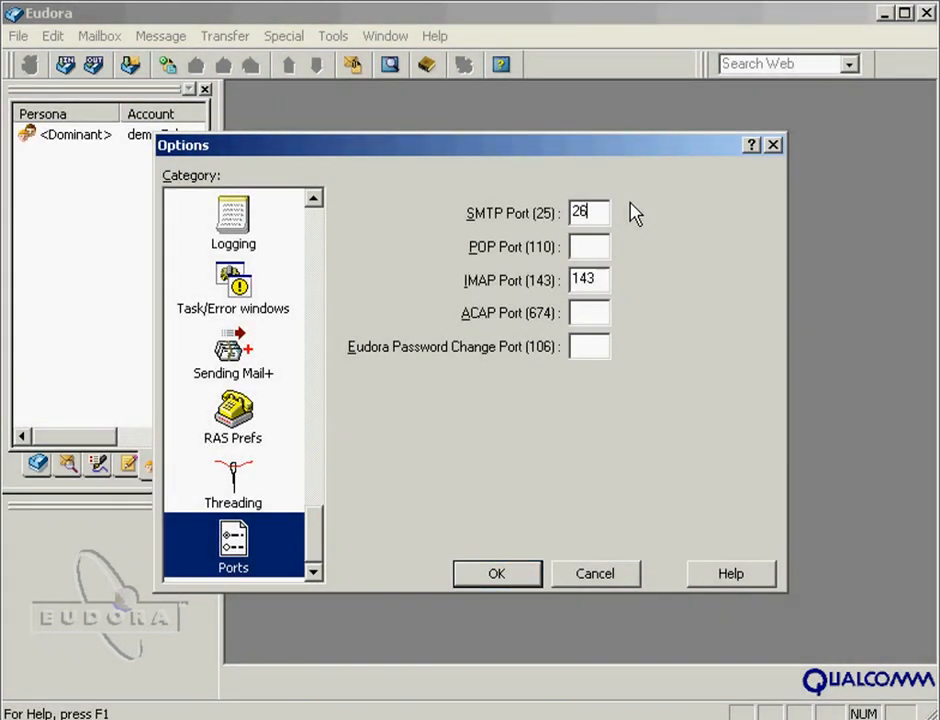
click(499, 580)
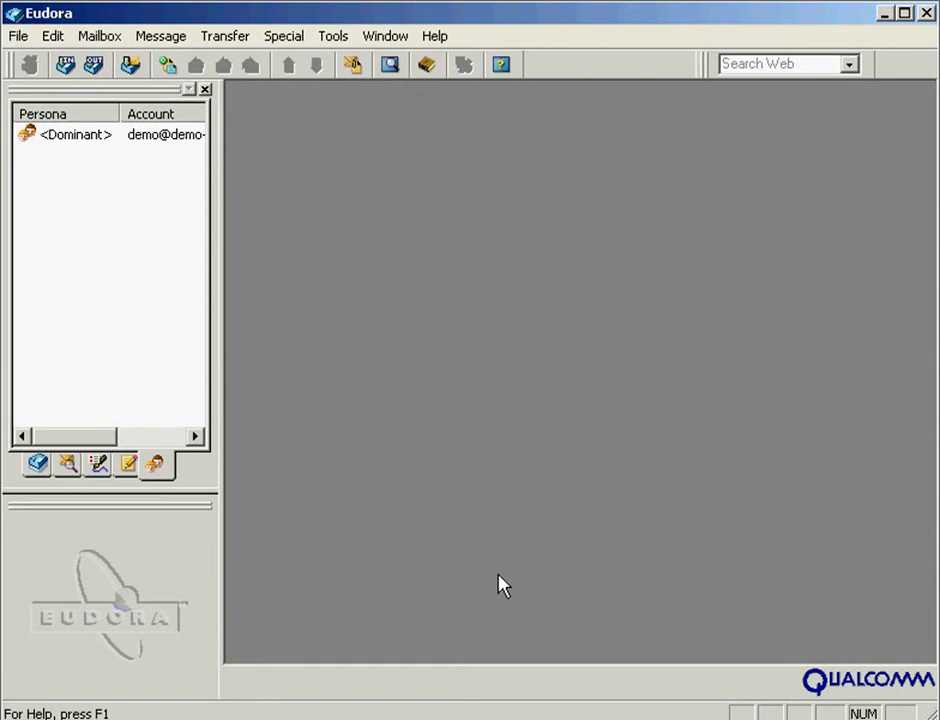